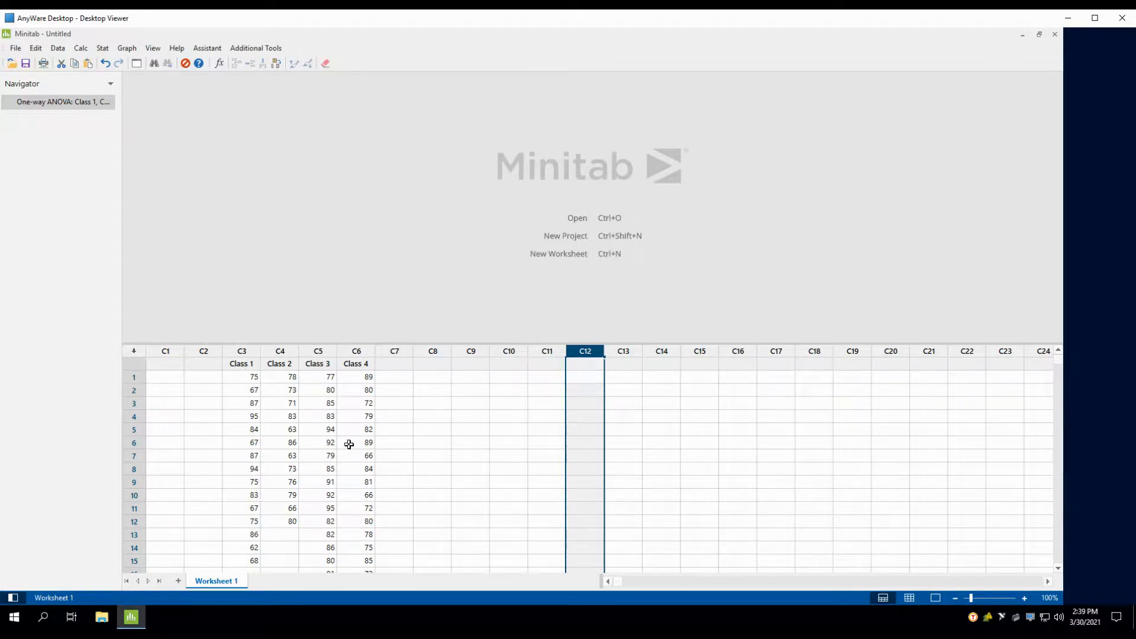
Examine the score data and column names for Class 1 through Class 4 in the worksheet
scroll(350, 444, down, 1)
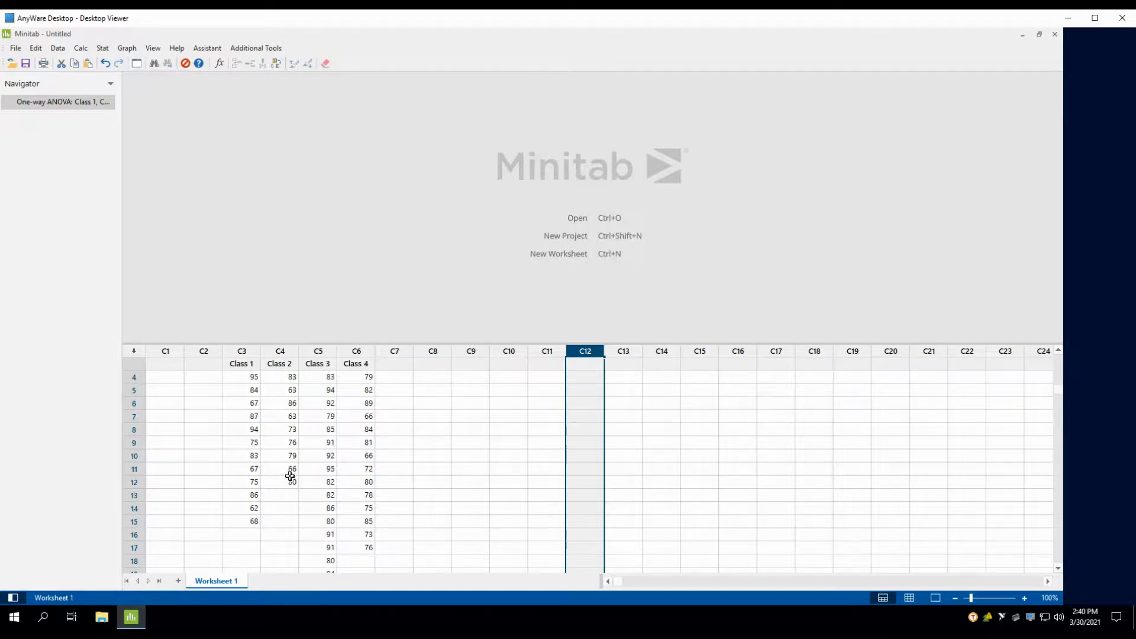
scroll(336, 472, up, 1)
scroll(345, 424, down, 2)
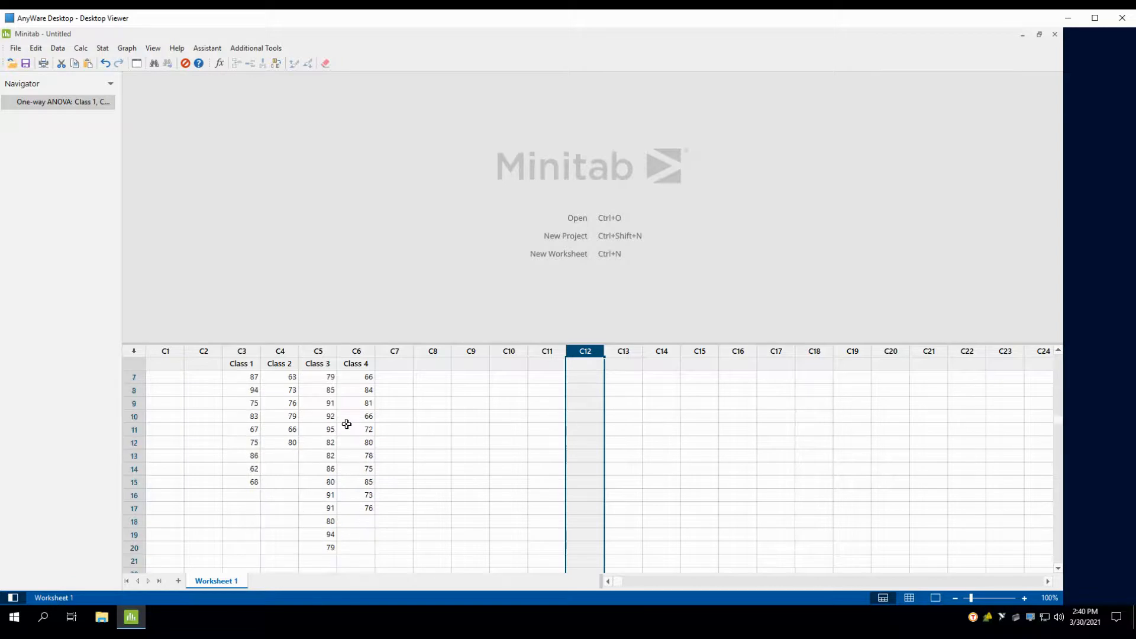
scroll(347, 424, up, 2)
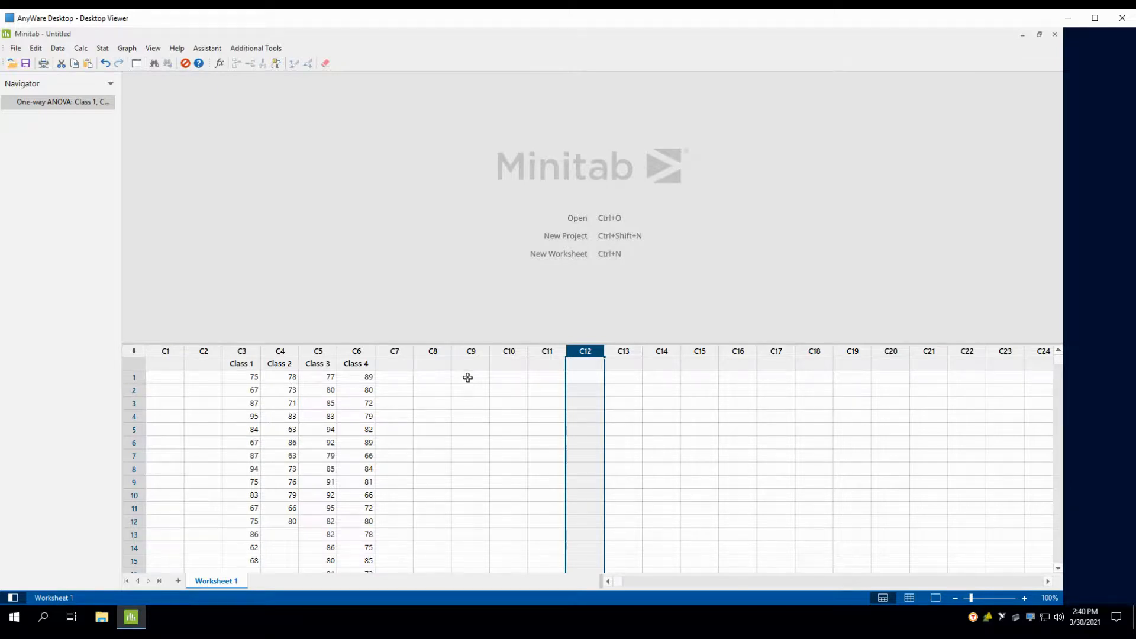
click(253, 363)
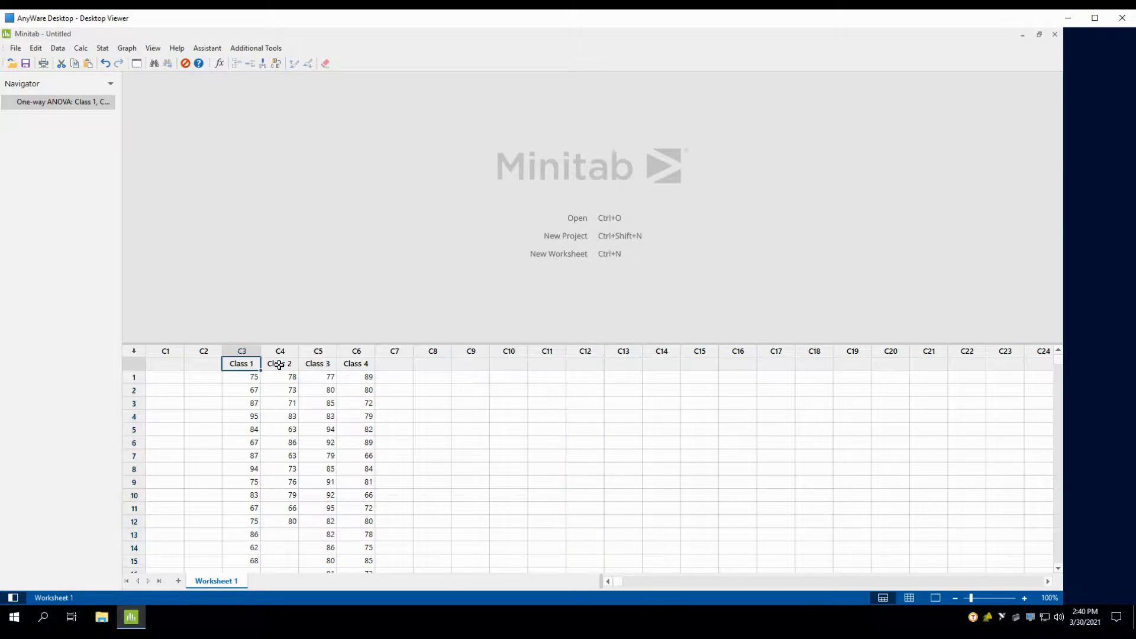
click(279, 365)
click(312, 365)
click(353, 367)
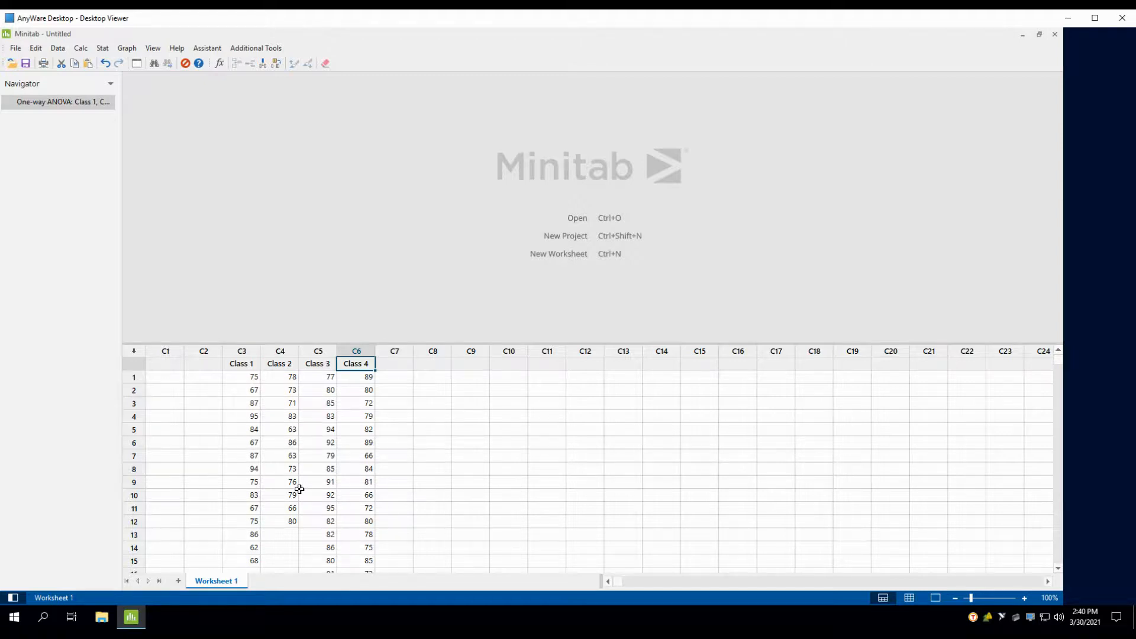
Start a one-way ANOVA with response data in a separate column for each factor level
click(102, 51)
mouse_move(116, 90)
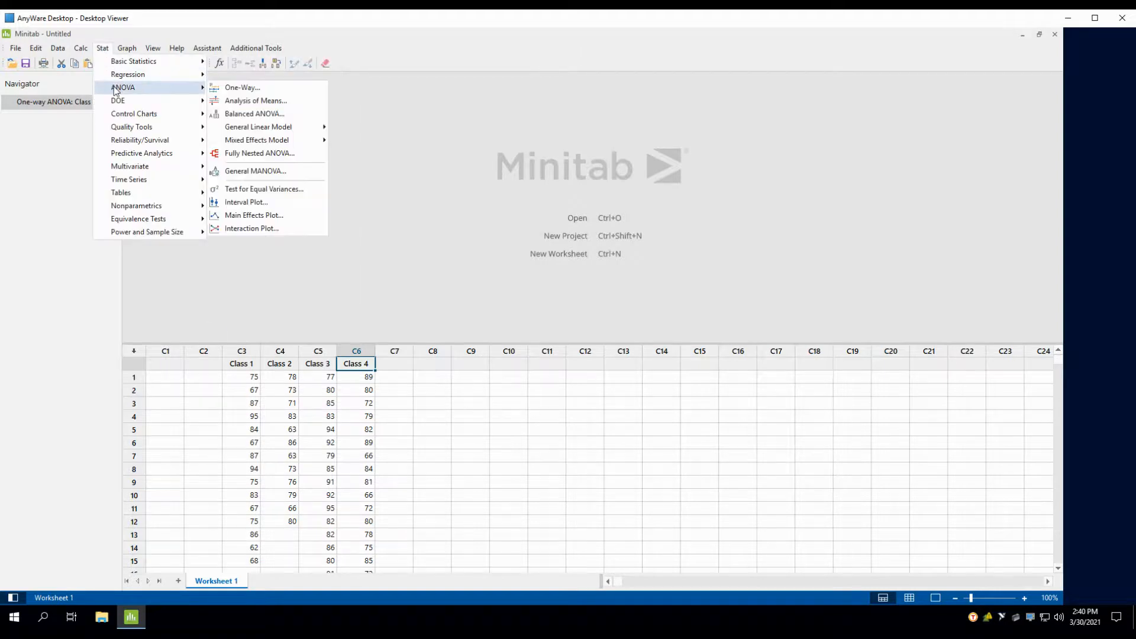
click(251, 90)
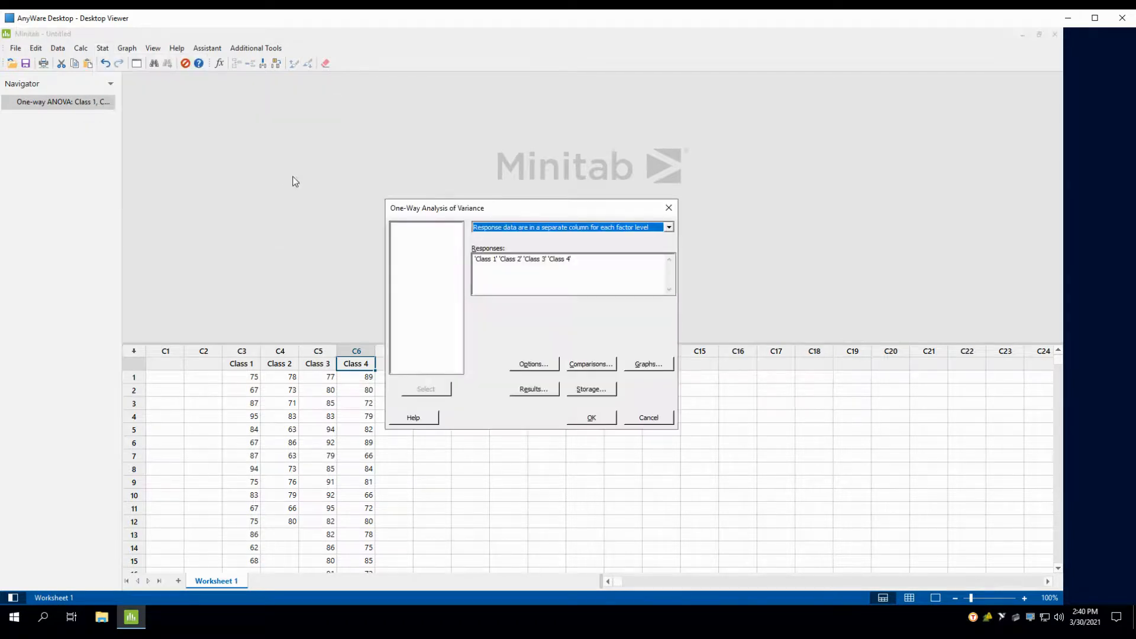
click(512, 228)
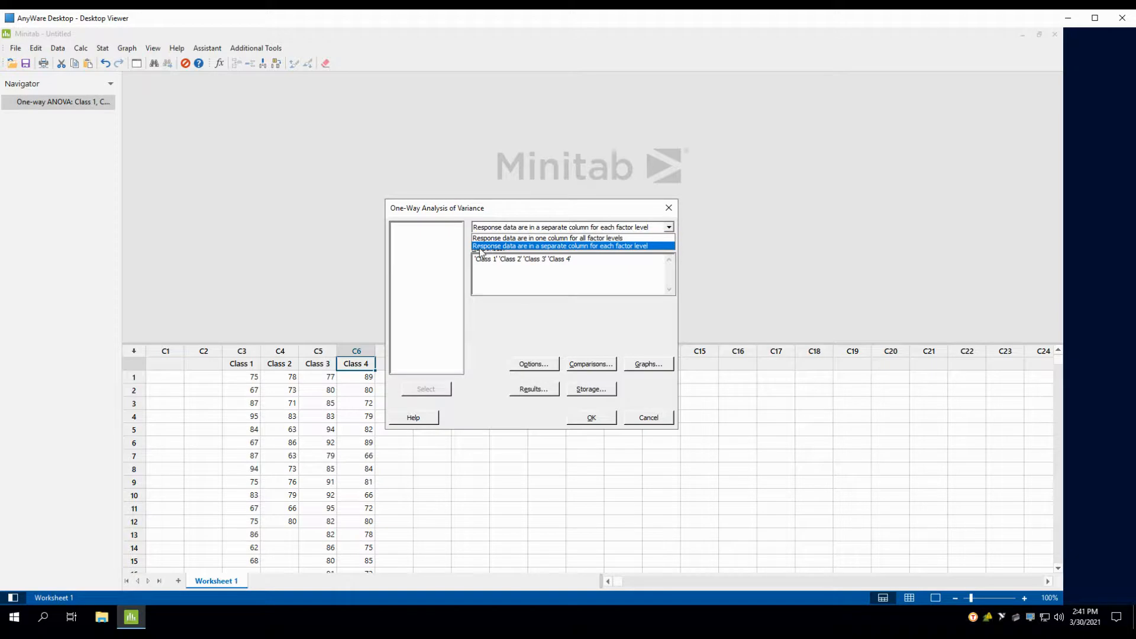
click(556, 246)
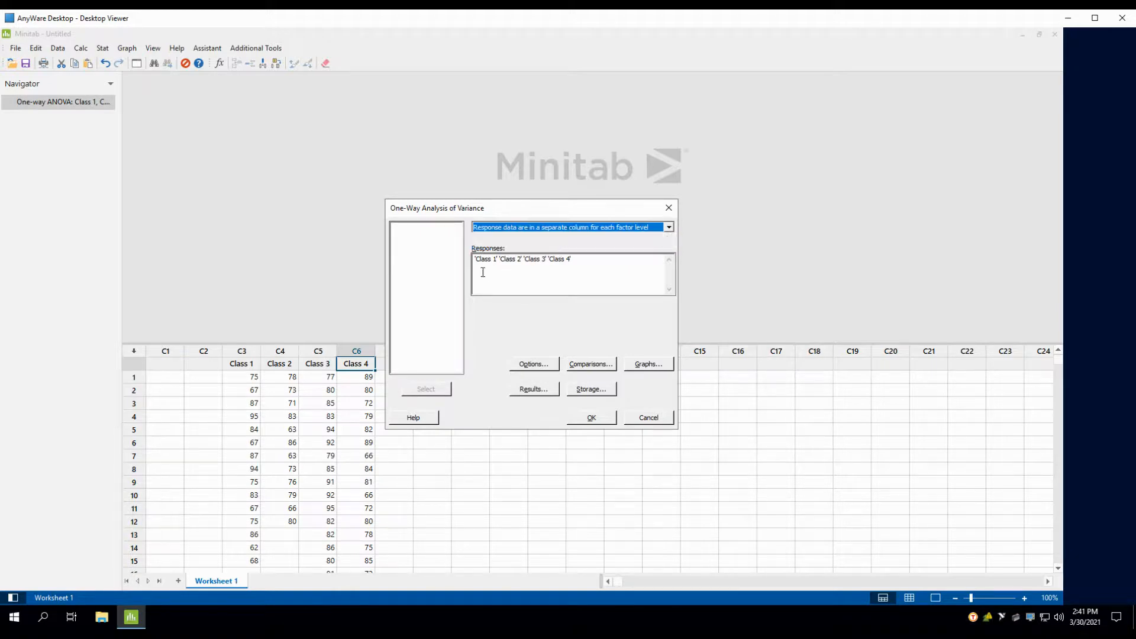
Clear the existing responses, add Class 1, Class 2, Class 3 and Class 4 as responses, and run the analysis
drag(583, 263, 472, 264)
key(Delete)
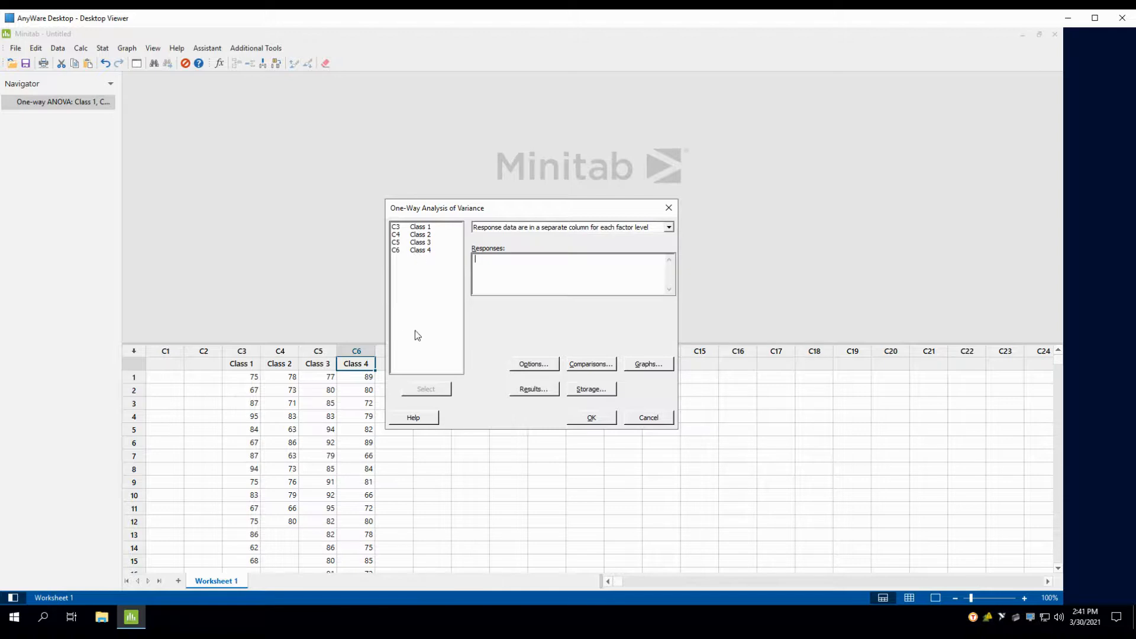
double_click(420, 227)
double_click(421, 235)
double_click(420, 242)
click(420, 251)
double_click(420, 251)
click(590, 418)
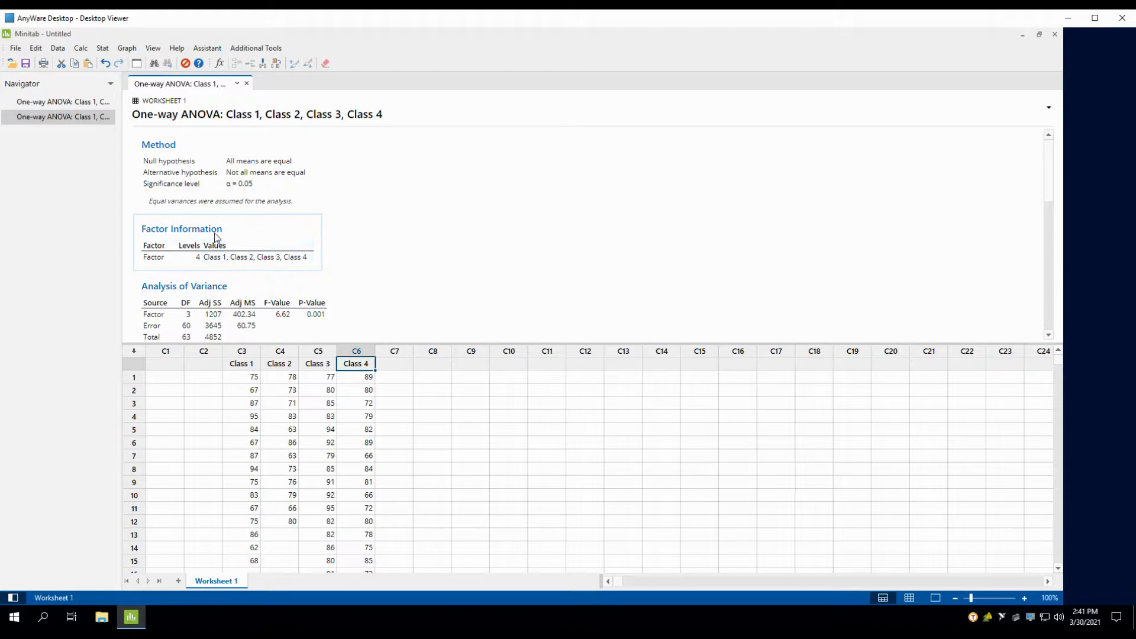
Examine the ANOVA output: the analysis of variance table, model summary, class means and the interval plot
scroll(240, 257, down, 1)
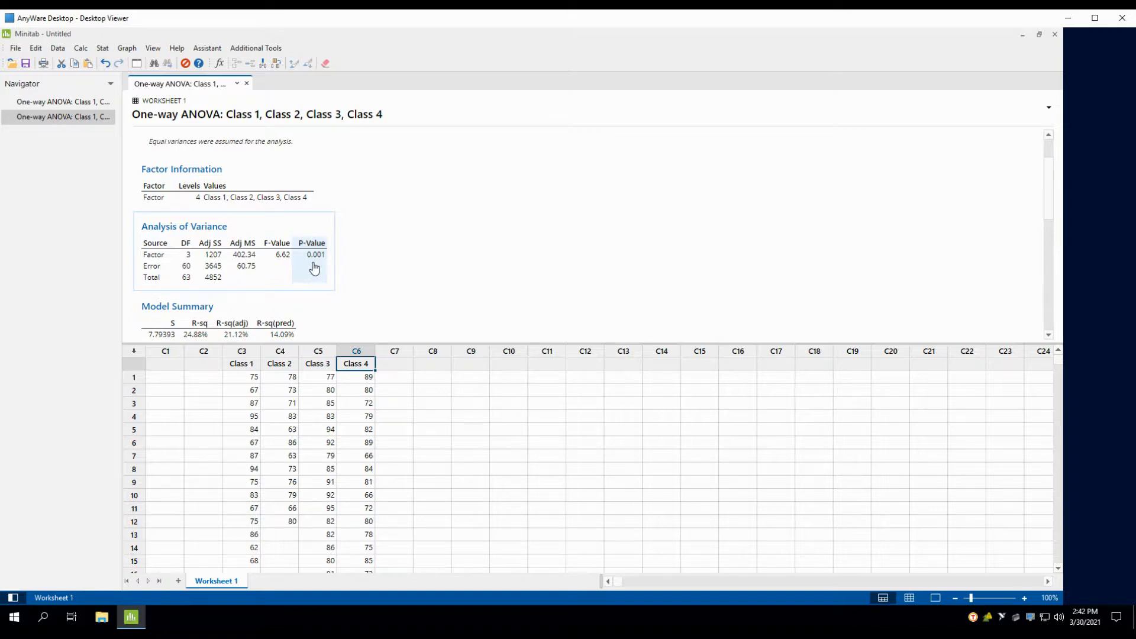
scroll(422, 255, down, 4)
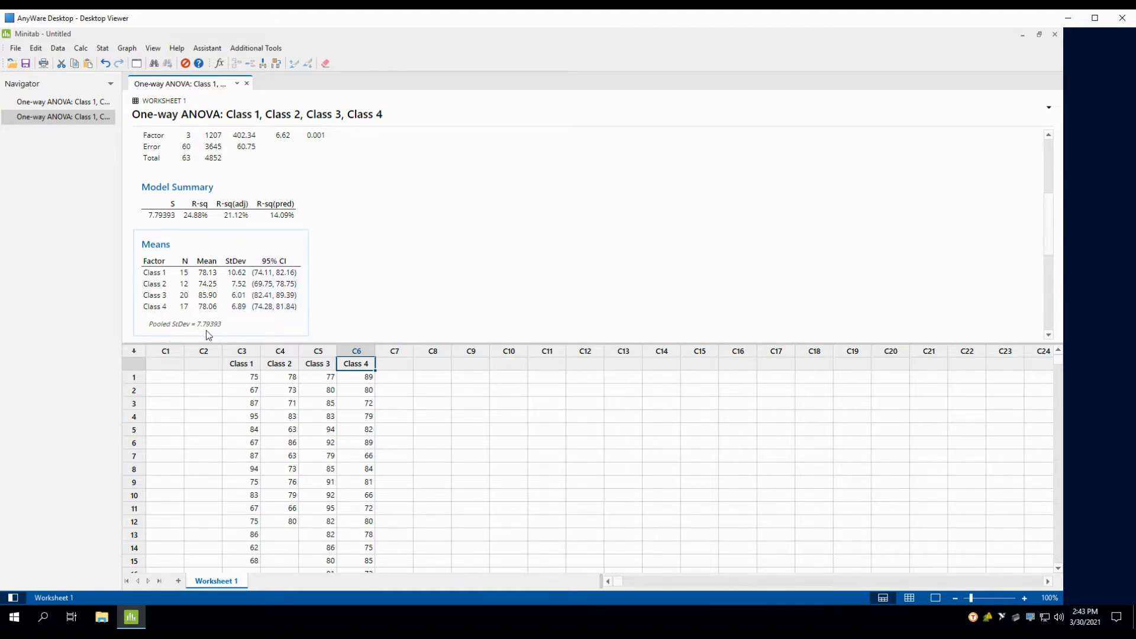
scroll(393, 281, down, 3)
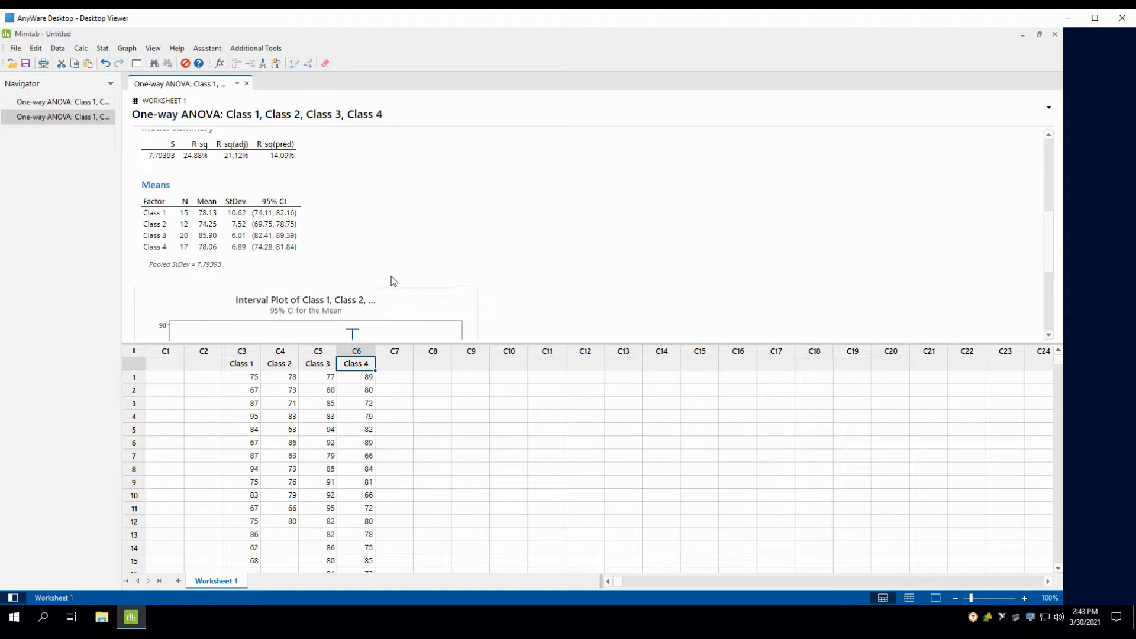
scroll(394, 281, down, 2)
scroll(511, 276, down, 2)
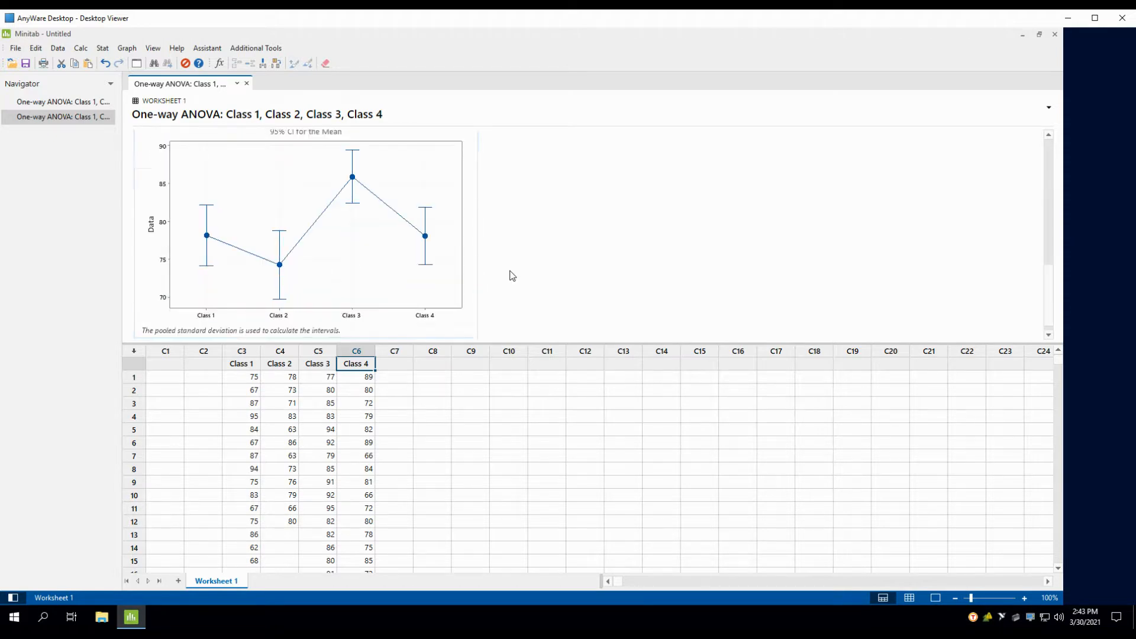
mouse_move(207, 237)
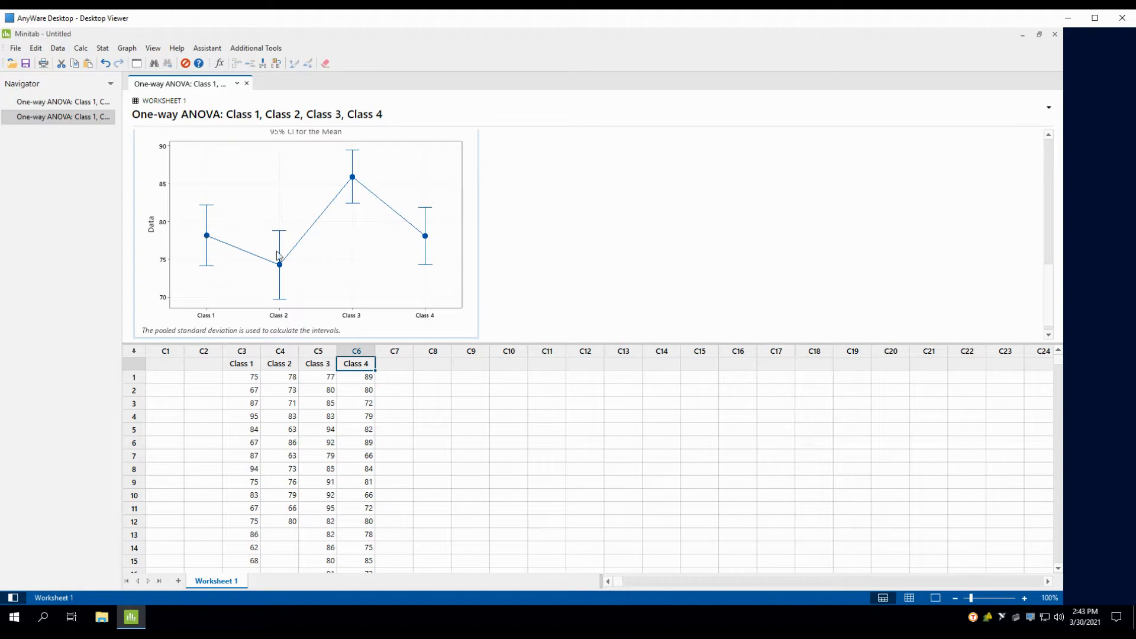
mouse_move(281, 266)
mouse_move(354, 180)
mouse_move(207, 206)
mouse_move(281, 243)
scroll(612, 245, down, 1)
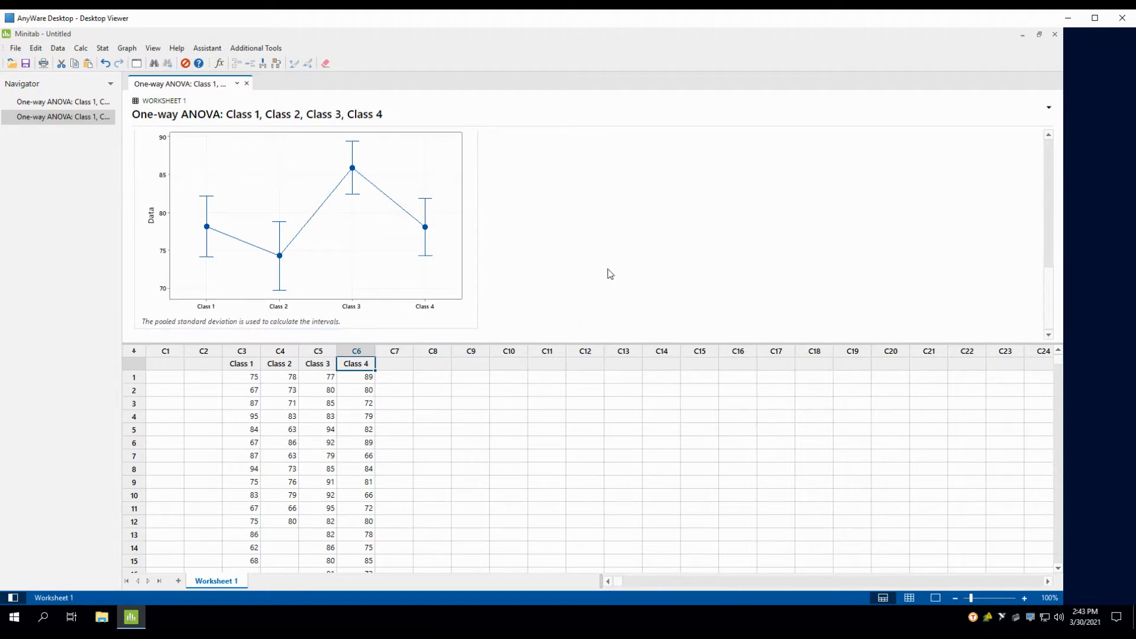
scroll(309, 282, down, 5)
scroll(309, 282, up, 2)
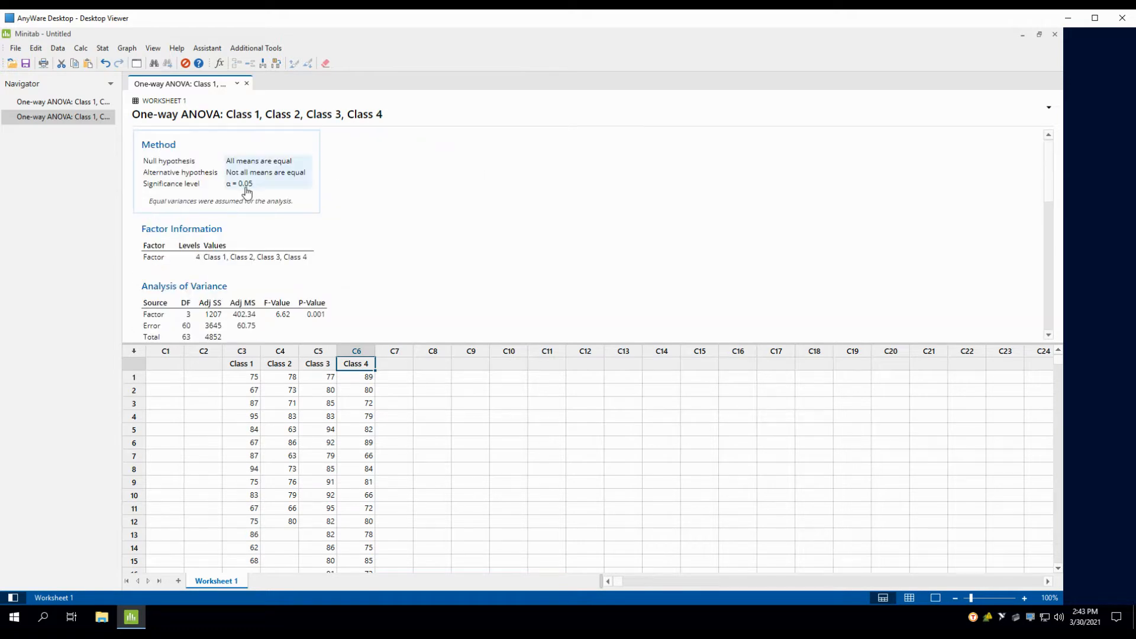
Rerun the one-way ANOVA on the four classes with the confidence level set to 99
click(103, 48)
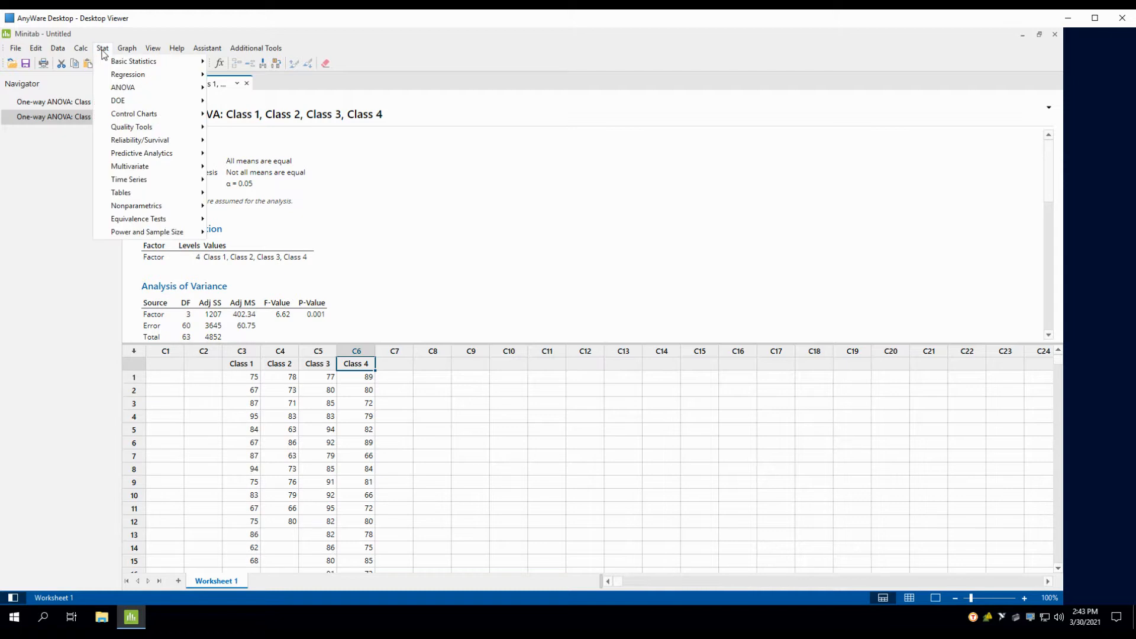
mouse_move(127, 87)
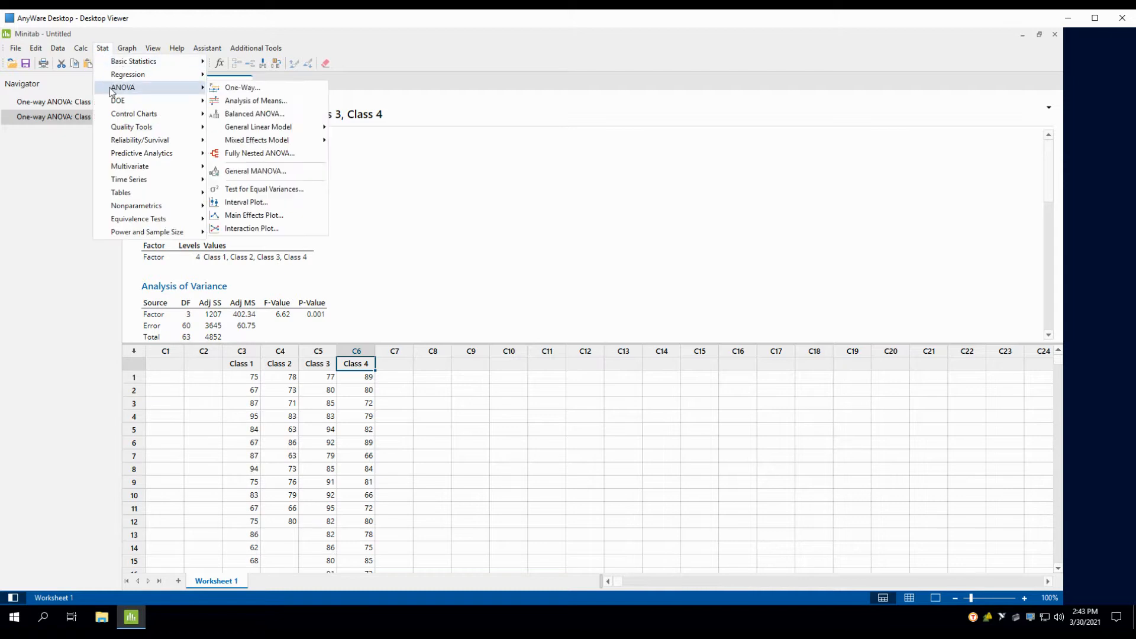
click(243, 89)
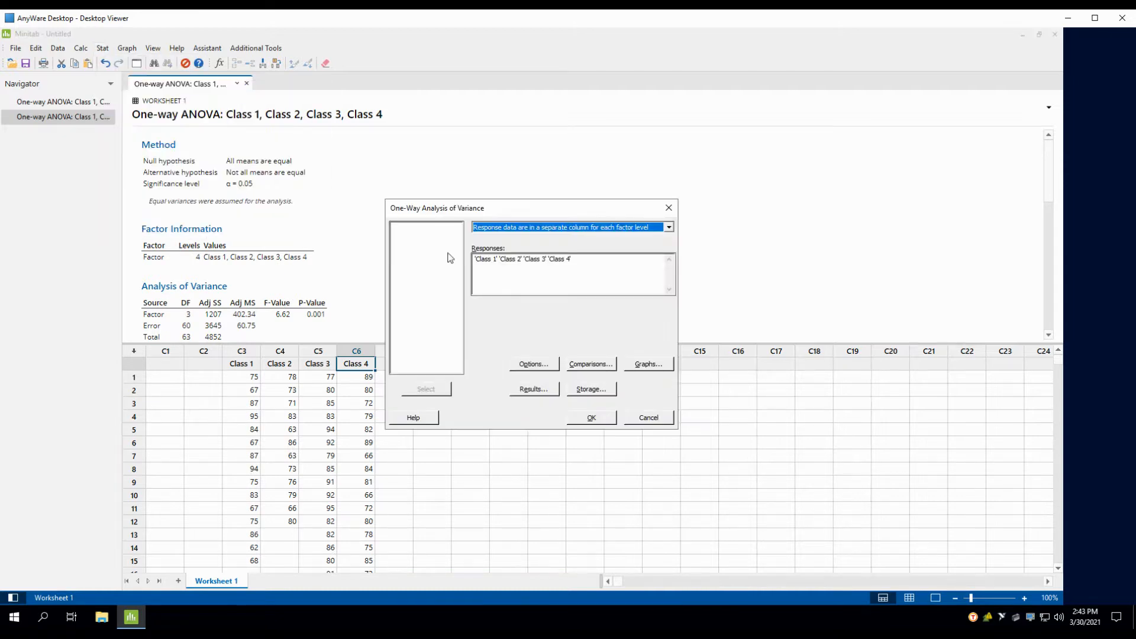
click(532, 365)
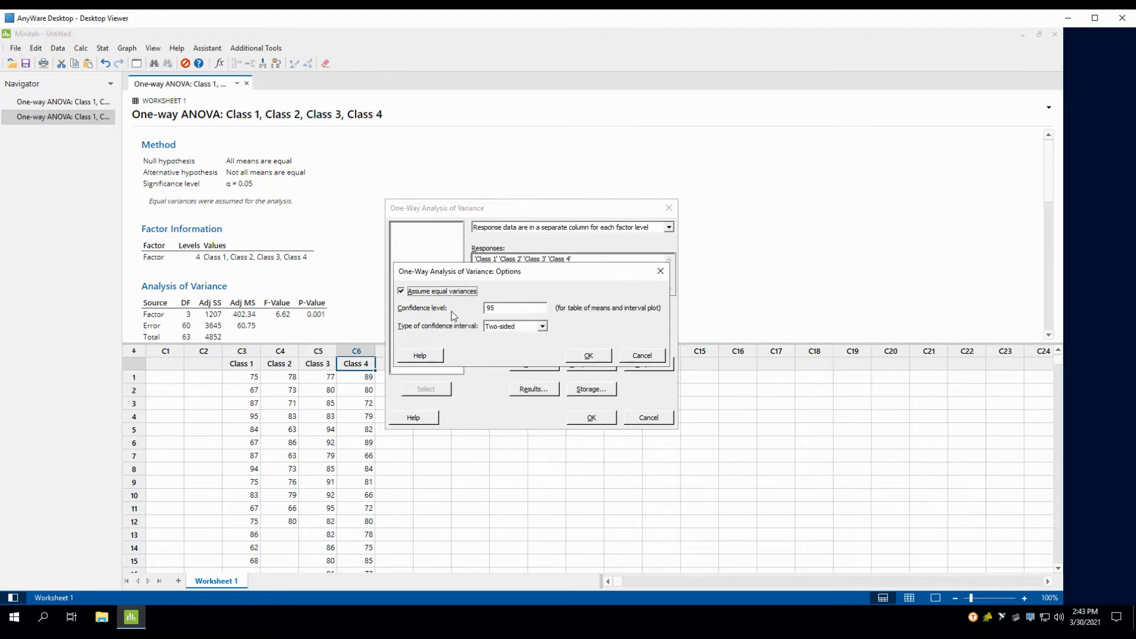
click(509, 308)
key(BackSpace)
text(9)
click(587, 356)
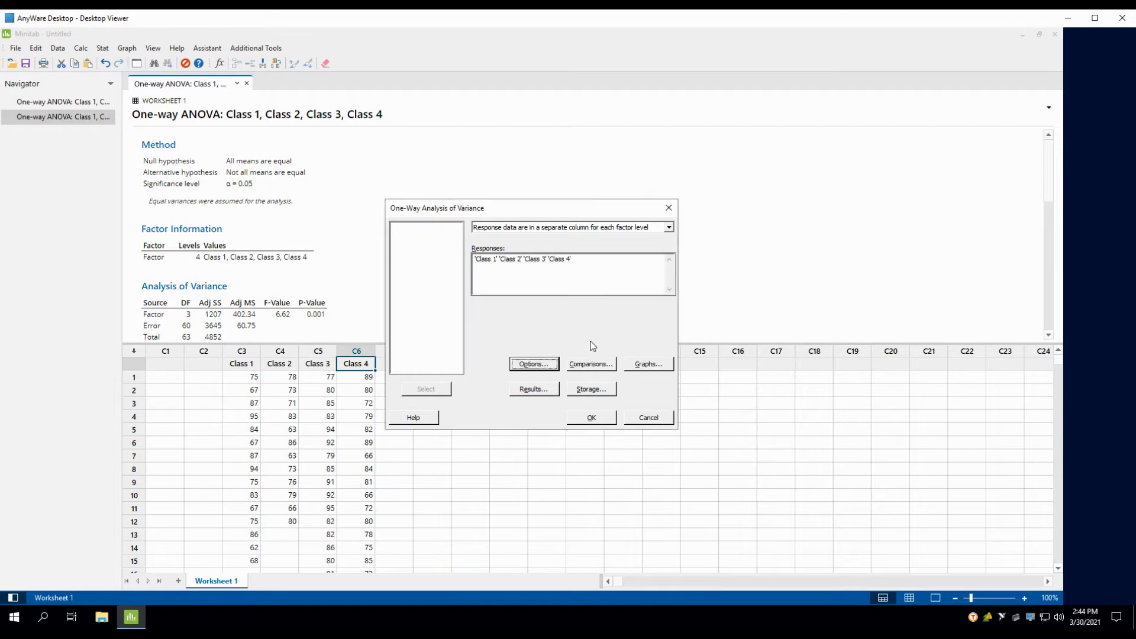
click(590, 418)
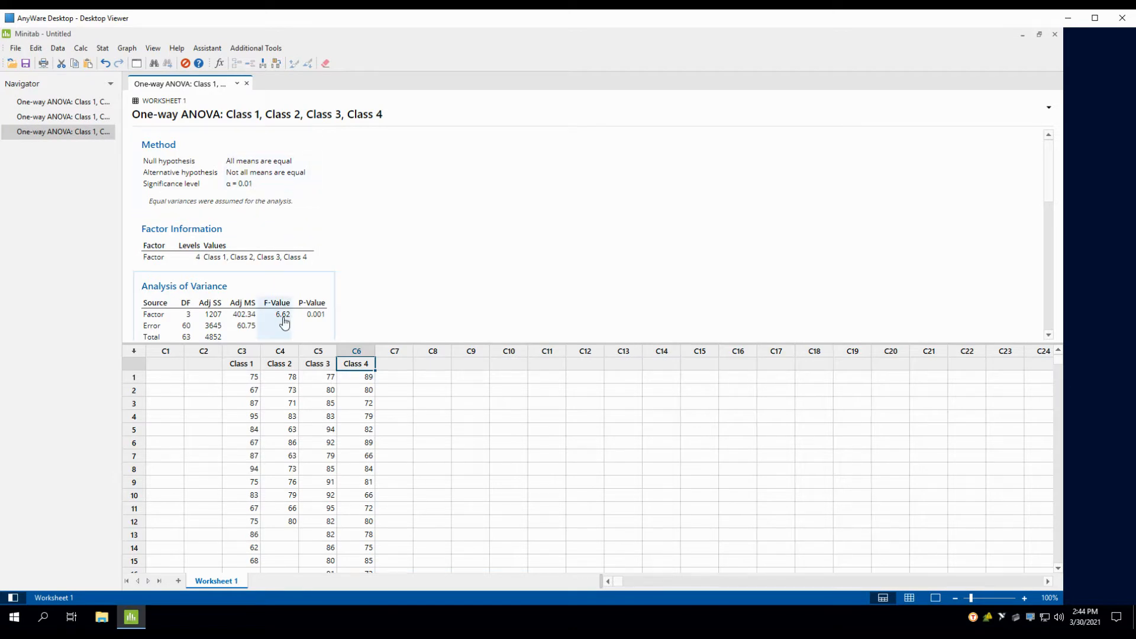
Rerun the one-way ANOVA with the results displayed as expanded tables, keeping all result tables including the model summary
scroll(399, 269, down, 5)
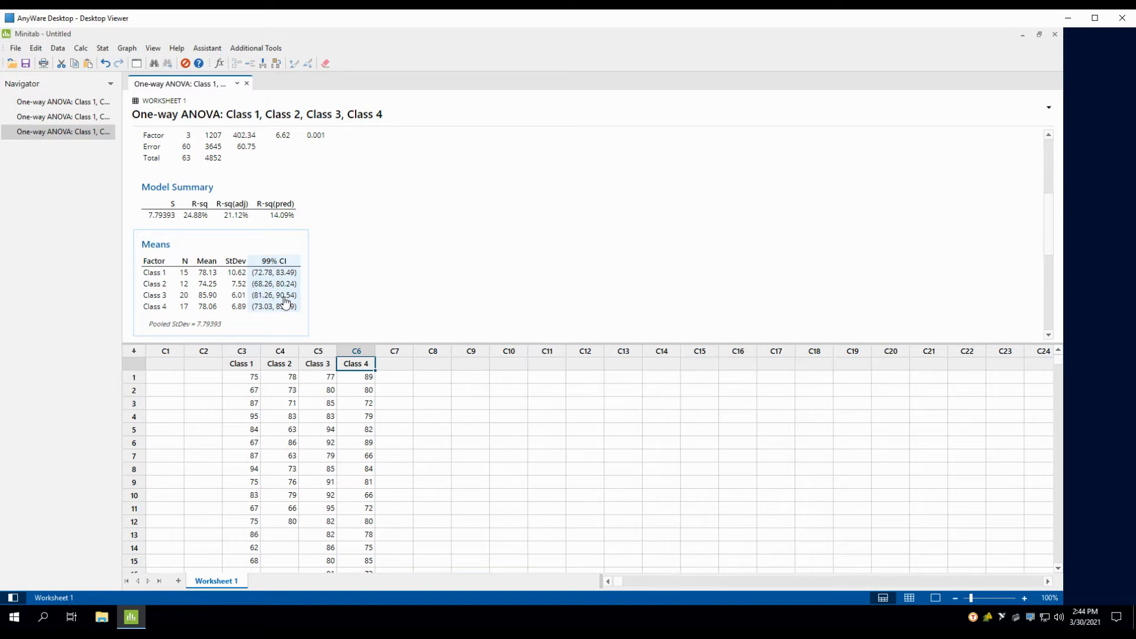
scroll(285, 302, down, 5)
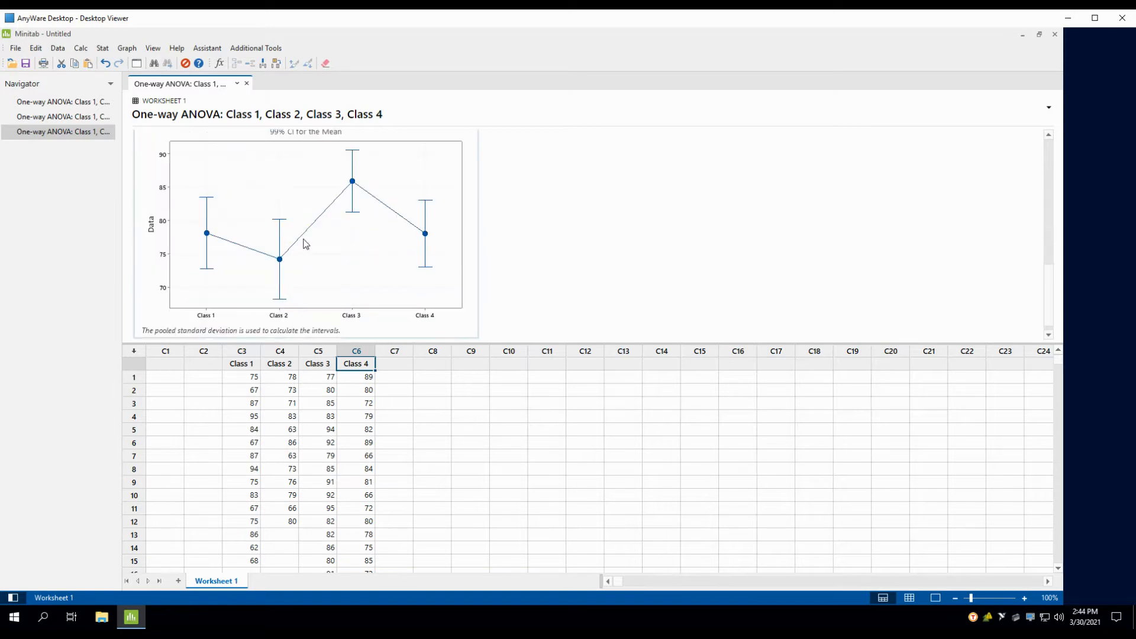
scroll(316, 263, up, 6)
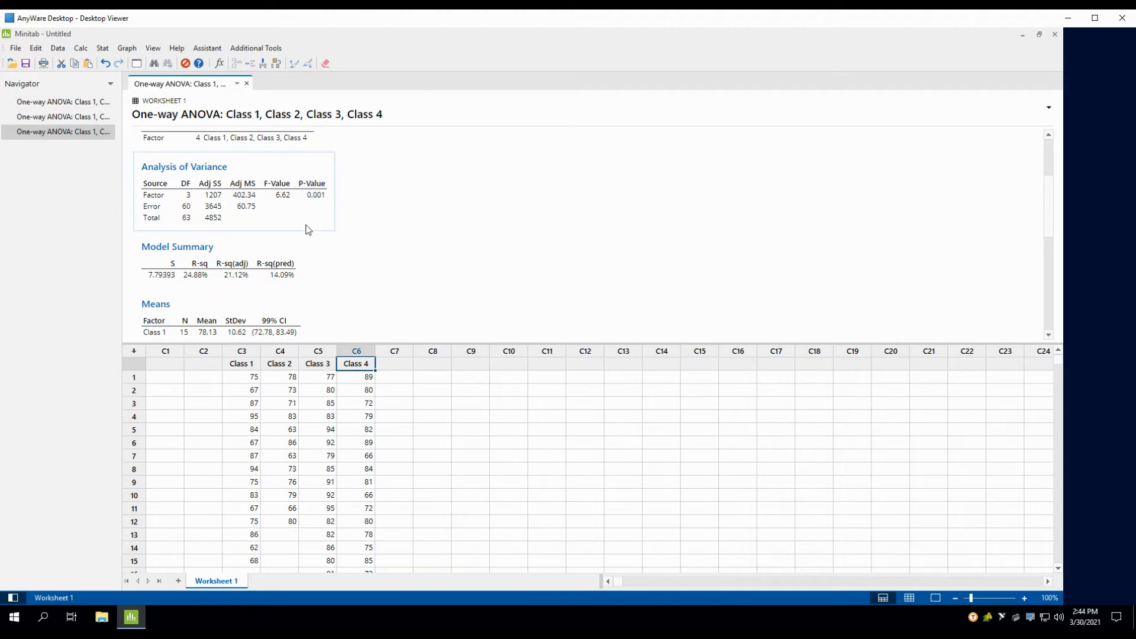
click(102, 48)
mouse_move(122, 87)
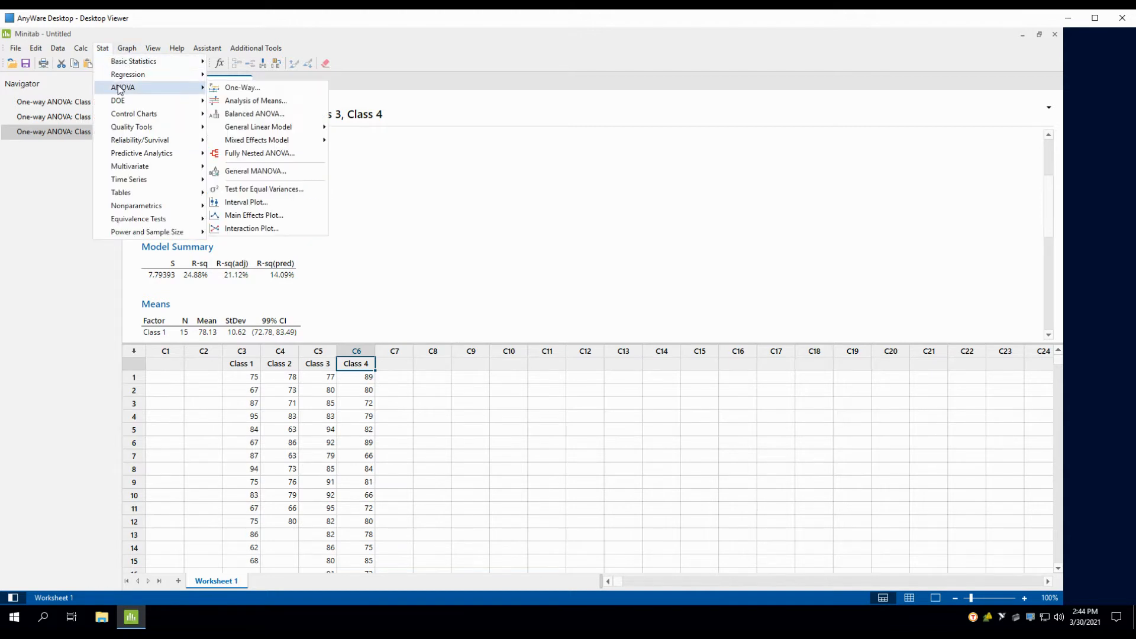
click(237, 87)
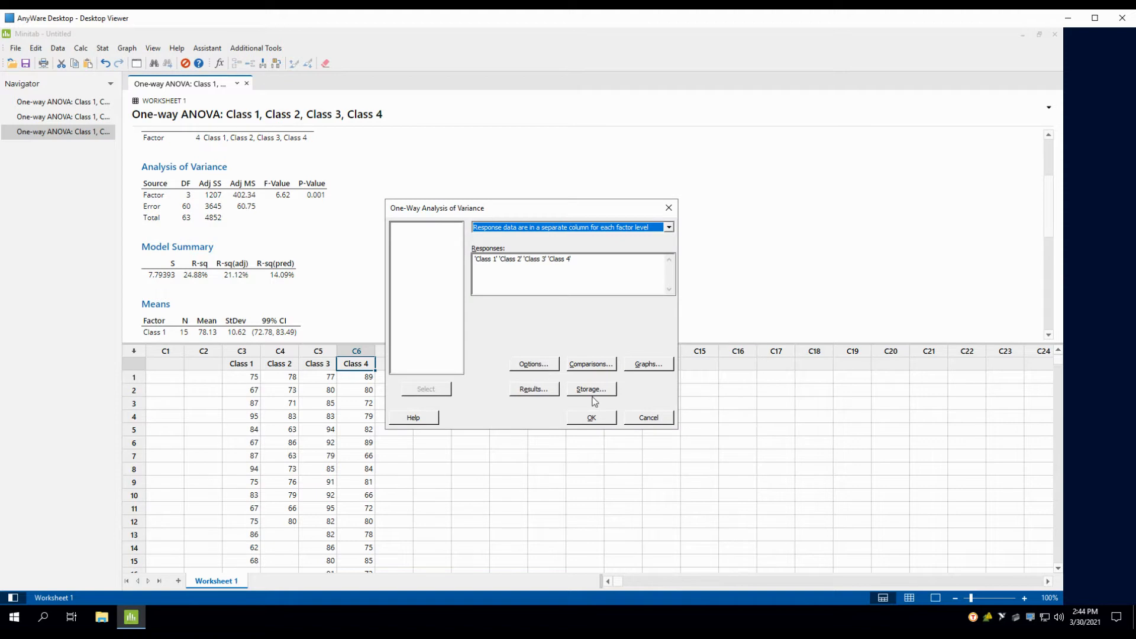
click(534, 389)
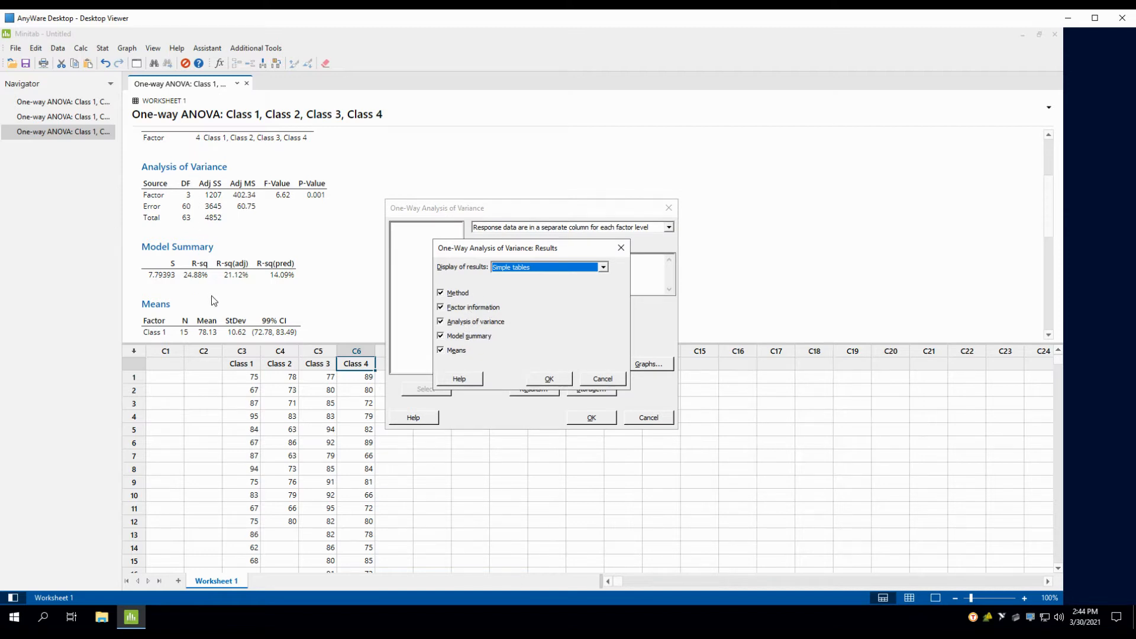
click(441, 337)
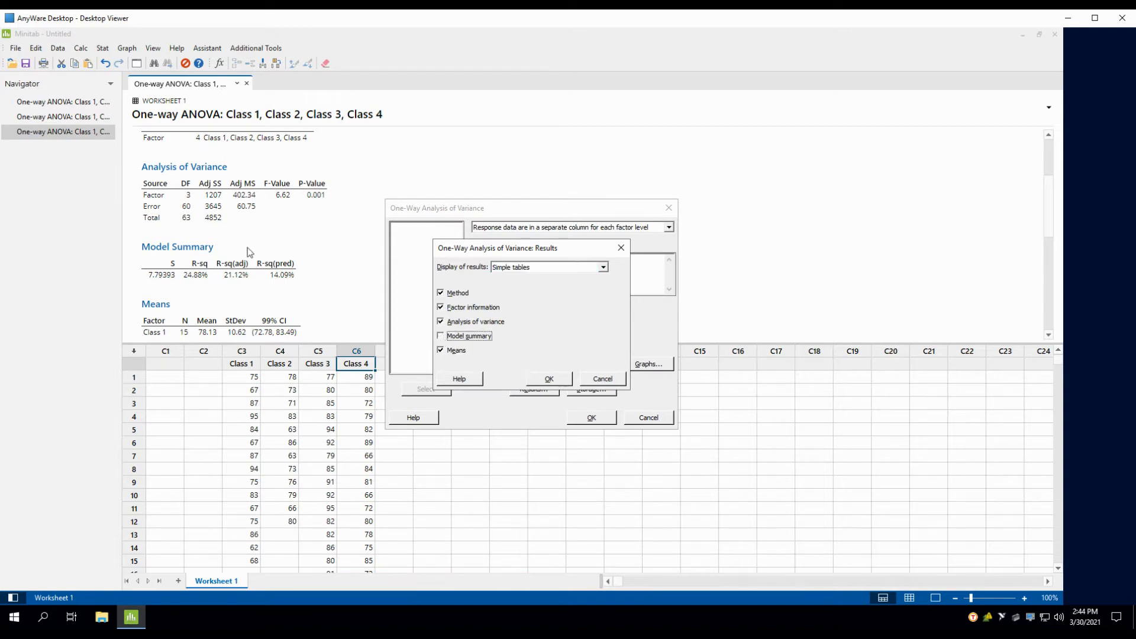
click(442, 336)
click(603, 267)
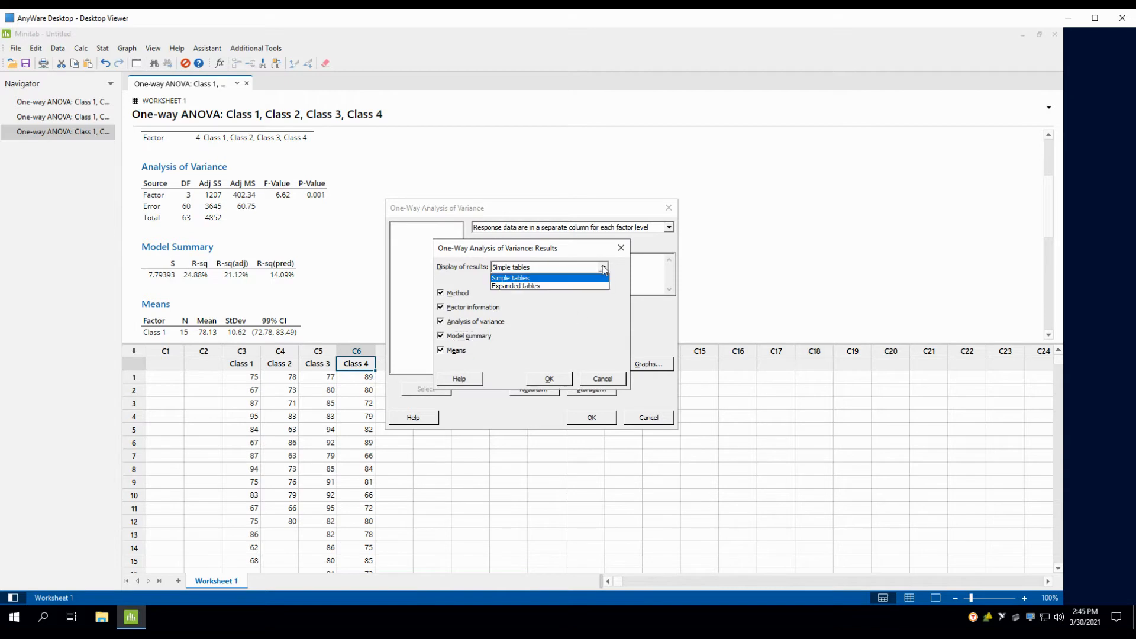
click(521, 285)
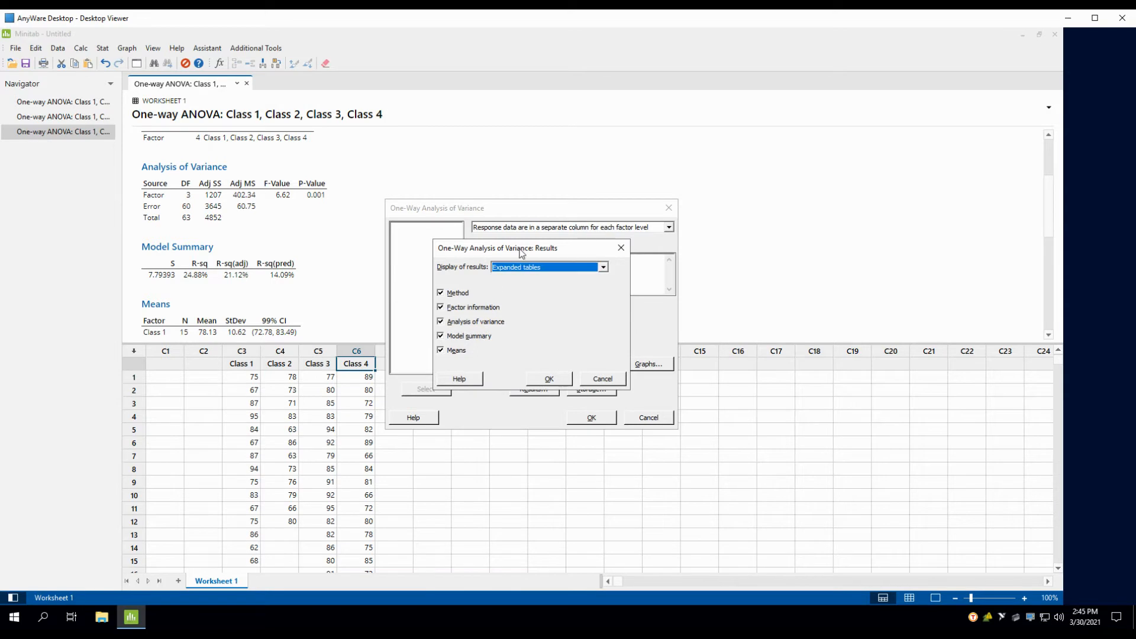
click(550, 378)
click(595, 418)
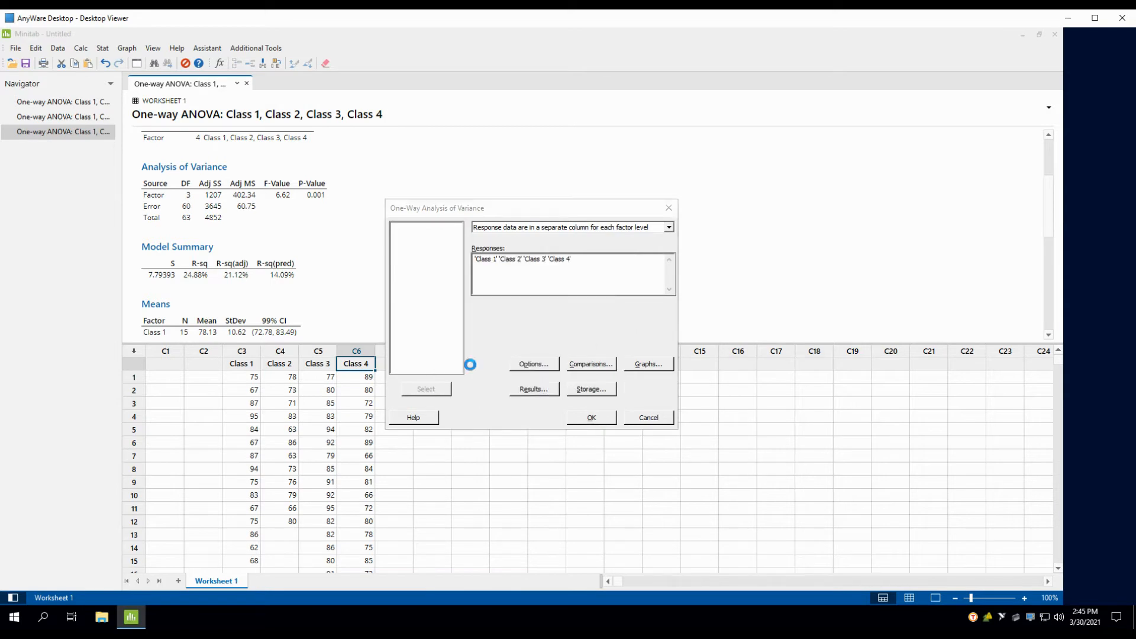
scroll(342, 240, down, 4)
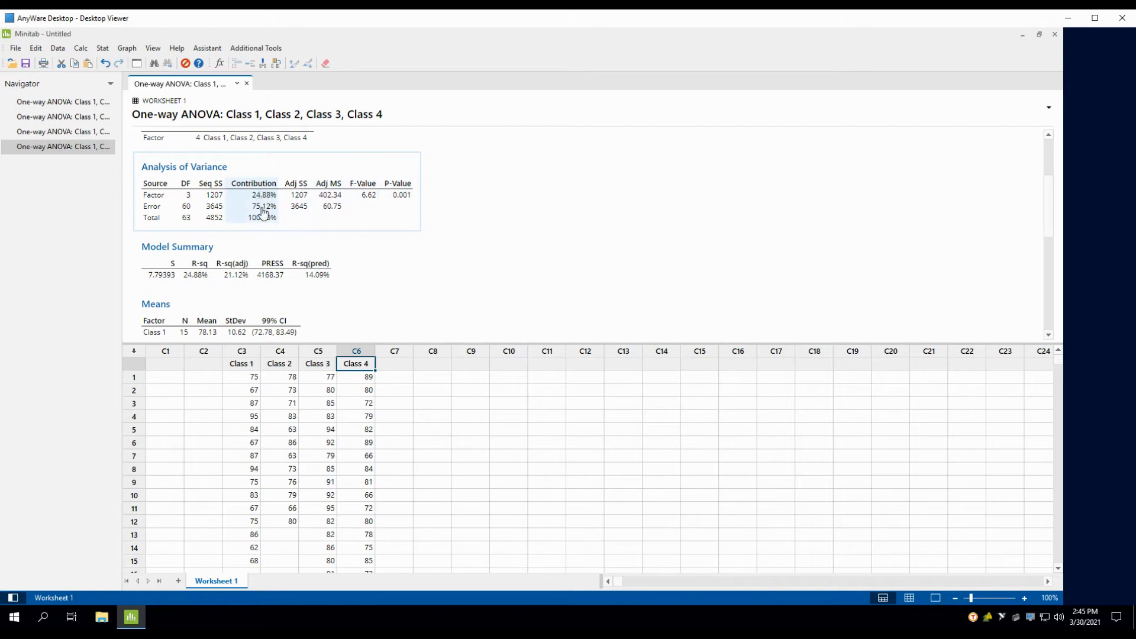
Review the expanded ANOVA output, from the analysis of variance table through the model summary and class means
scroll(423, 249, down, 2)
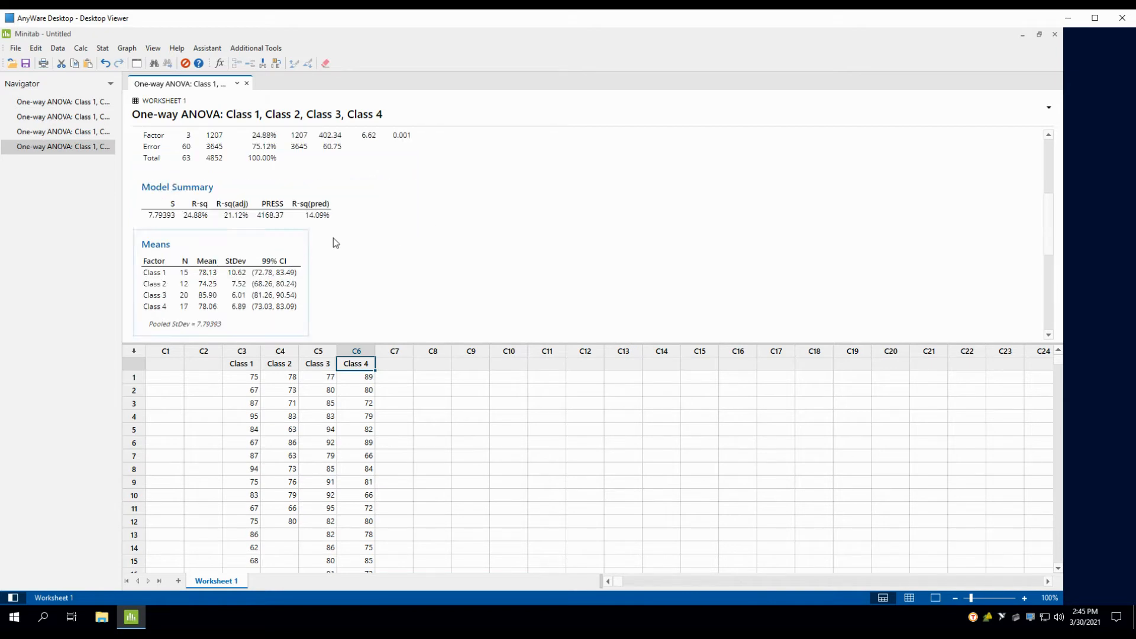
scroll(388, 251, down, 9)
scroll(390, 246, up, 9)
scroll(390, 245, up, 6)
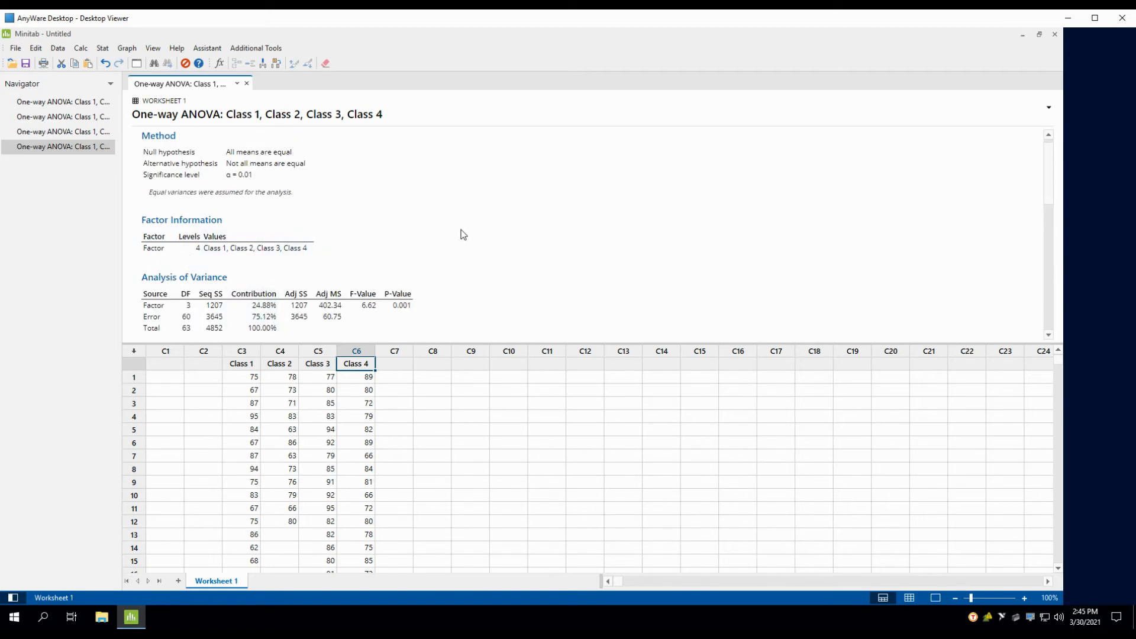
Rerun the one-way ANOVA on the four classes with a boxplot of the data added to the interval plot
click(103, 49)
mouse_move(194, 87)
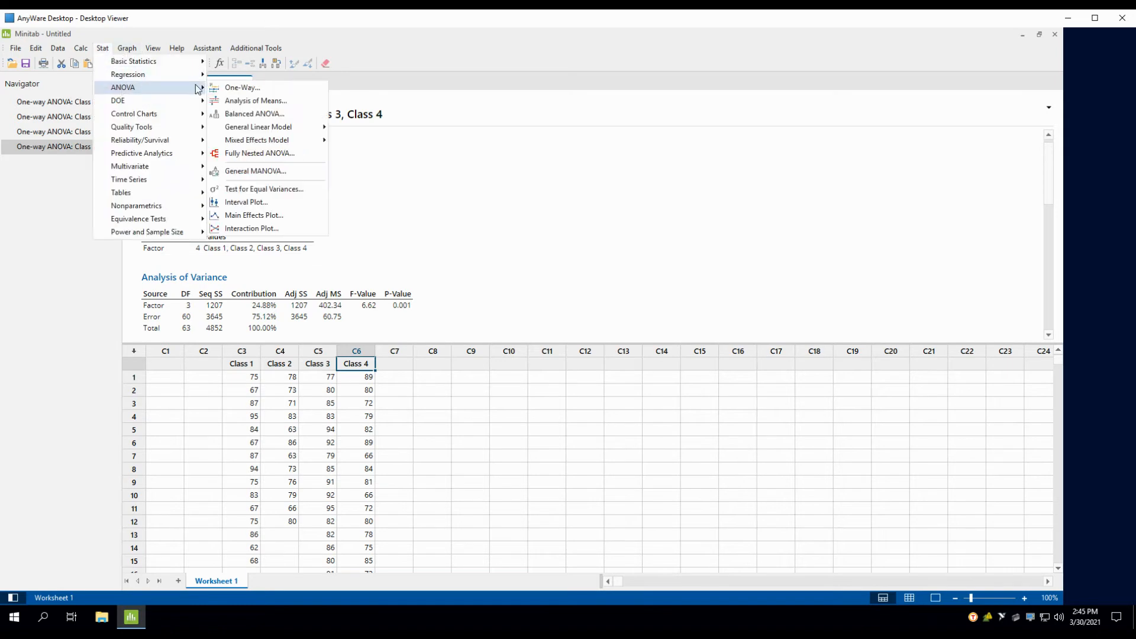
click(235, 87)
click(648, 364)
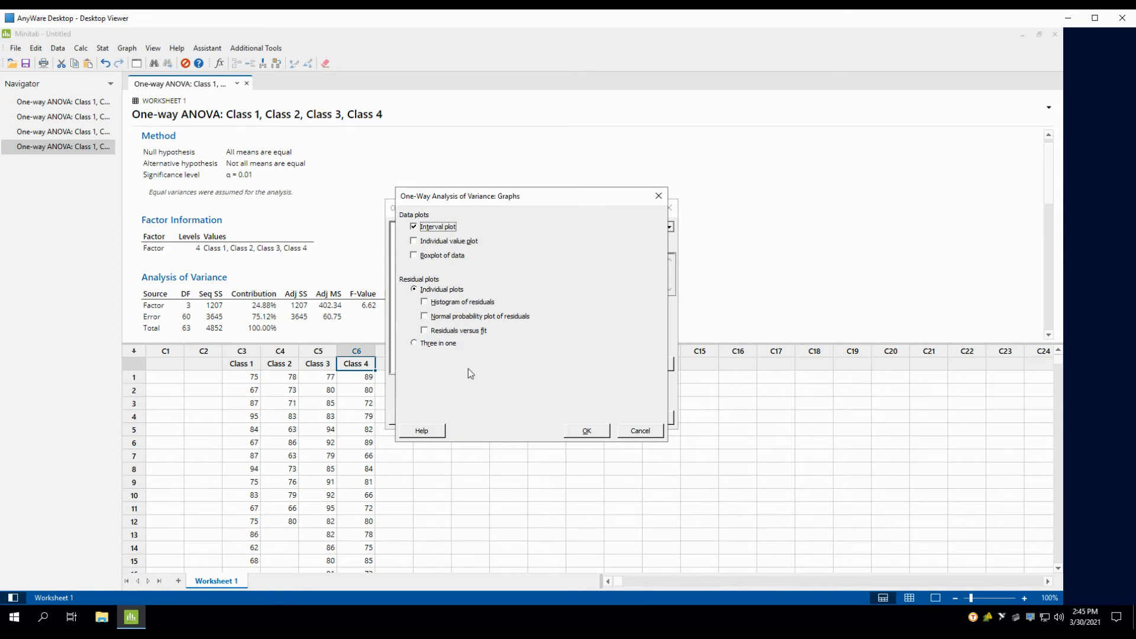
click(425, 260)
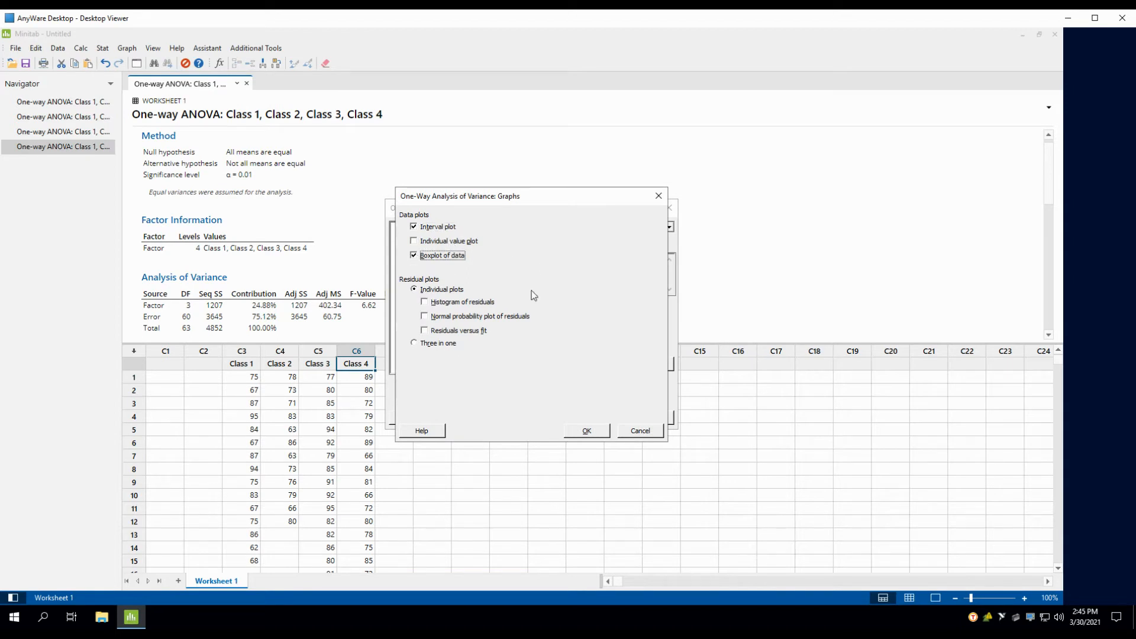
click(589, 432)
click(592, 418)
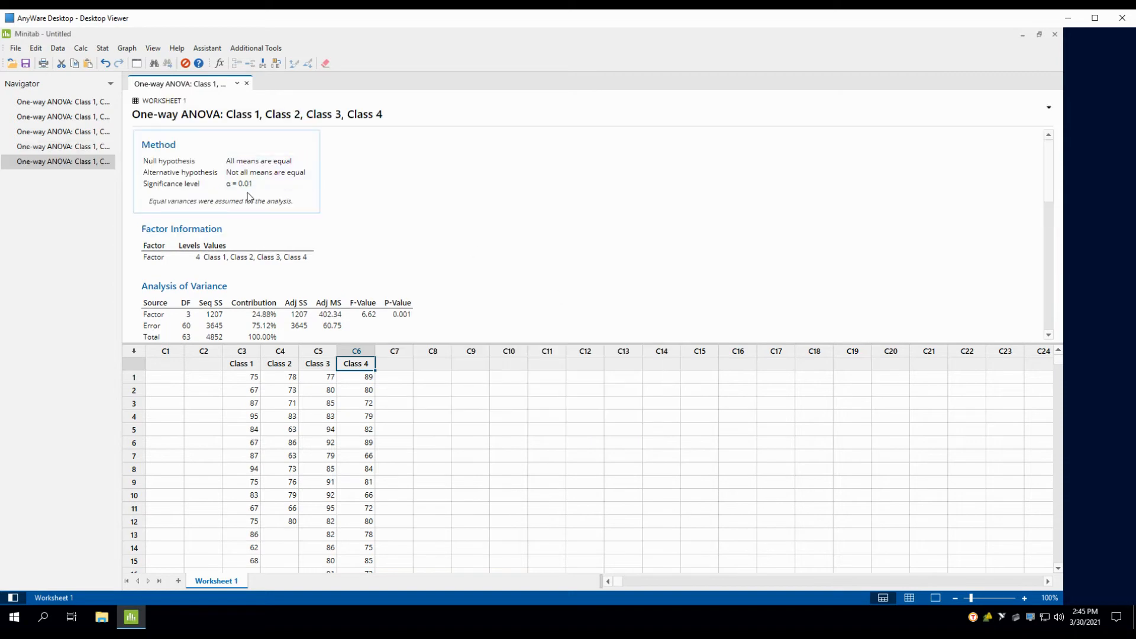
Compare the interval plot and the boxplot of the four classes in the new ANOVA output
scroll(385, 279, down, 5)
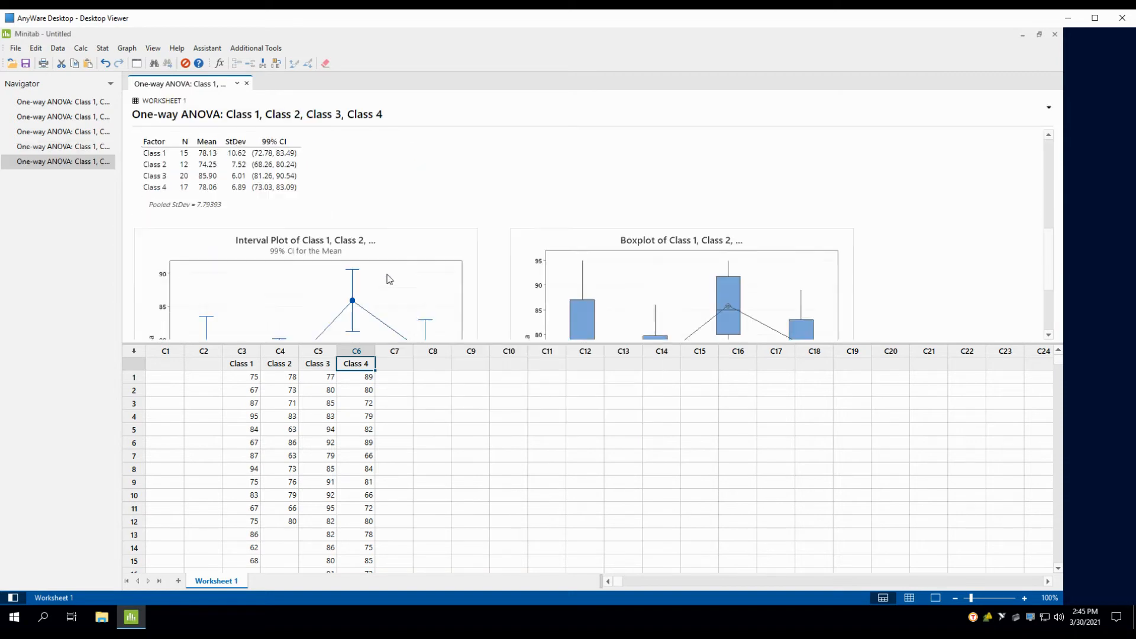
scroll(390, 279, down, 3)
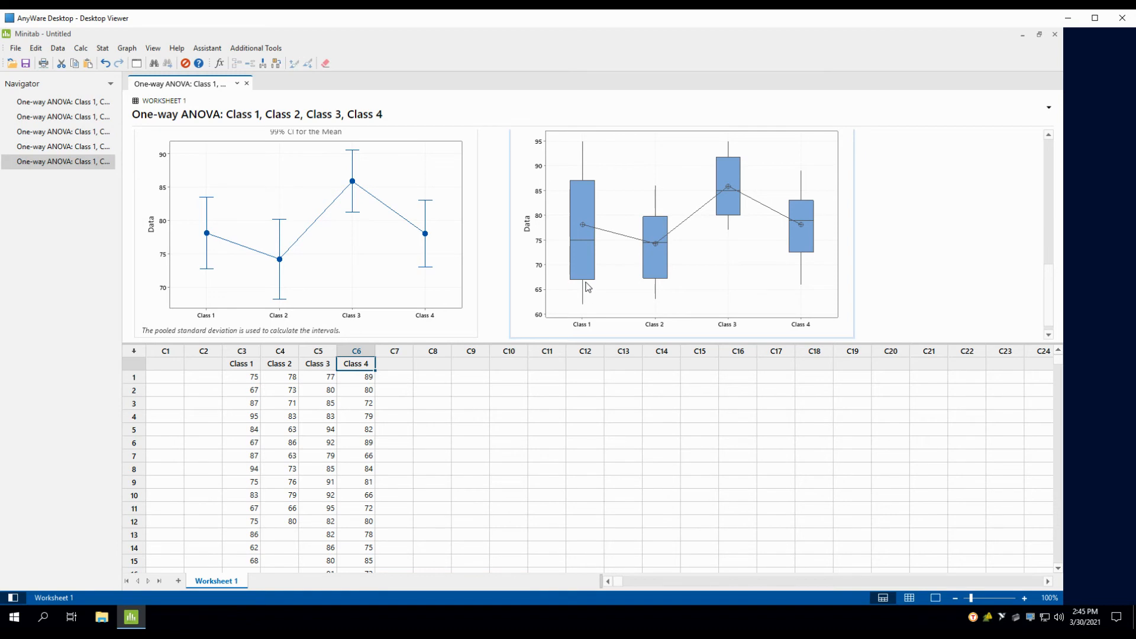
mouse_move(584, 229)
mouse_move(207, 236)
scroll(640, 248, up, 10)
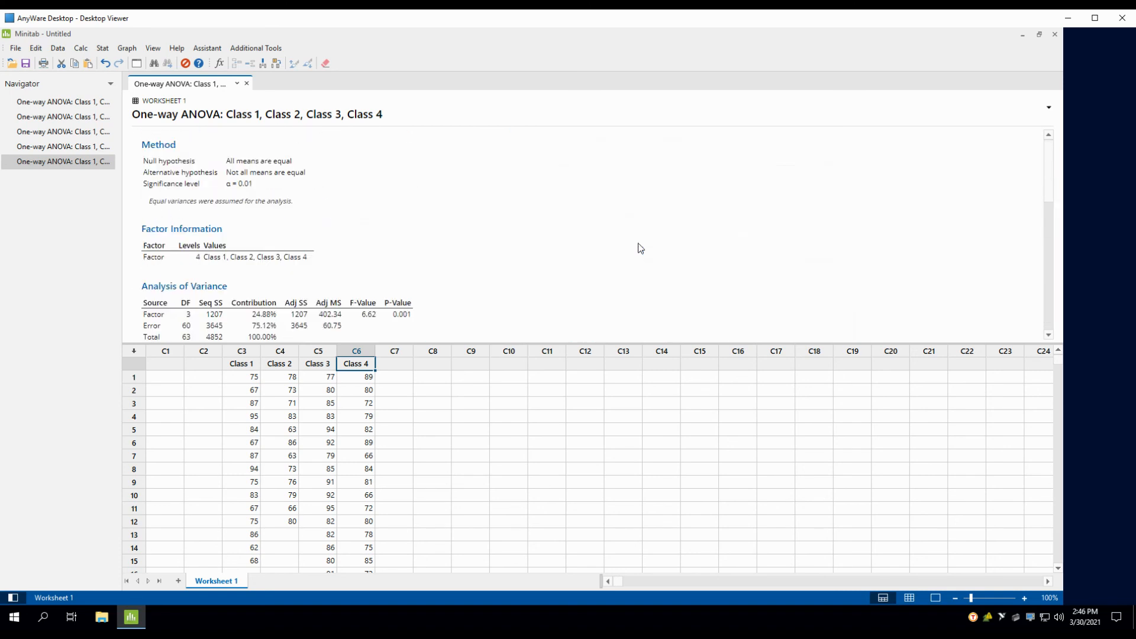